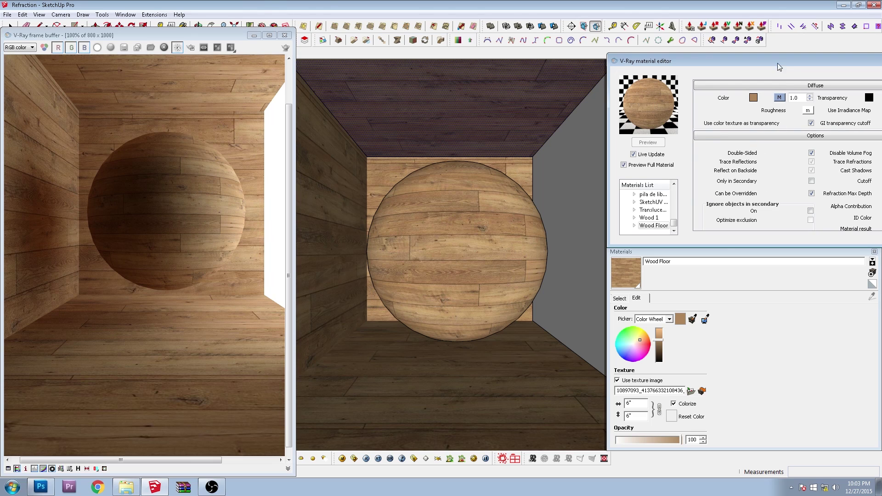
Enable Bump on Wood Floor and load Good Wood Bump2.jpg as its TexBitmap texture.
left_click_drag(693, 59, 611, 57)
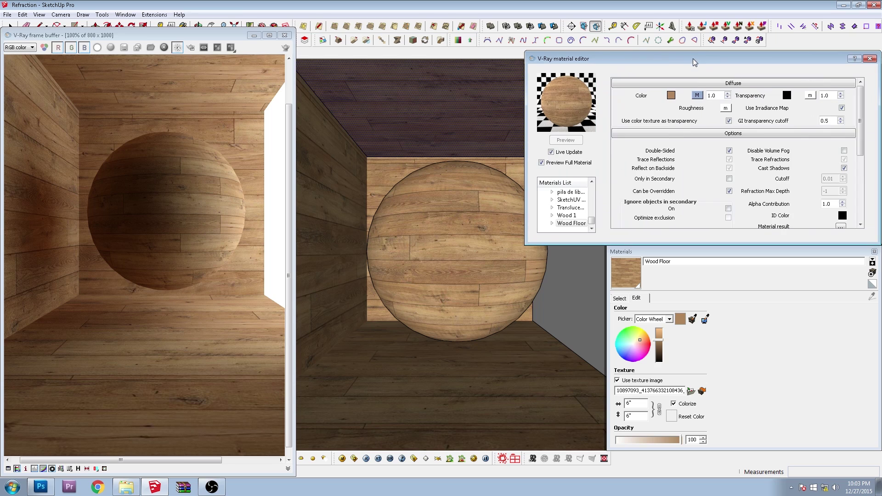
scroll(682, 168, "down", 1)
scroll(681, 168, "down", 2)
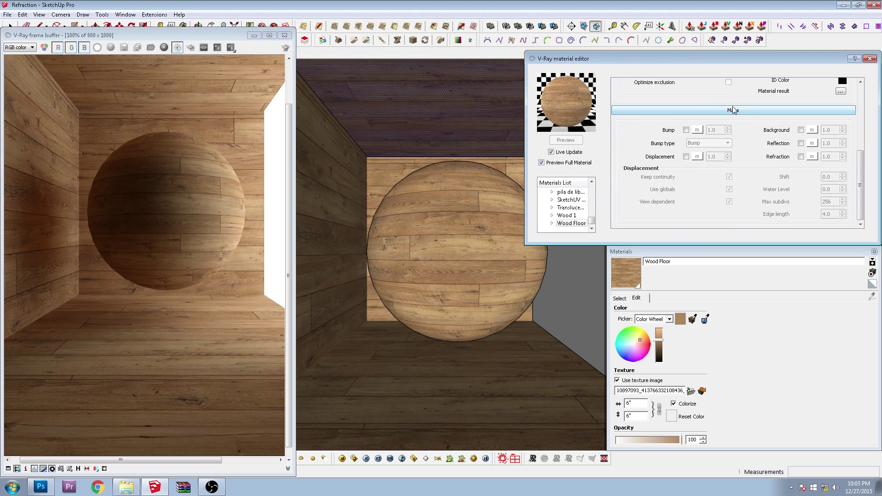
left_click(686, 130)
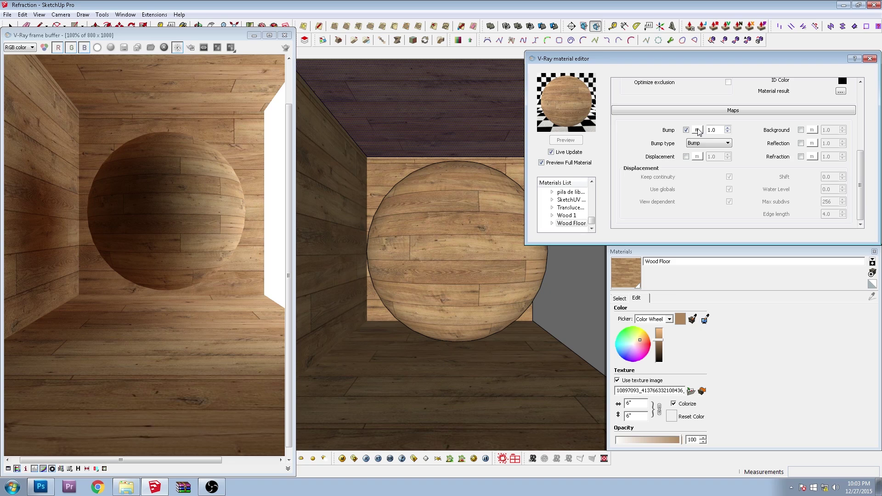
left_click(698, 131)
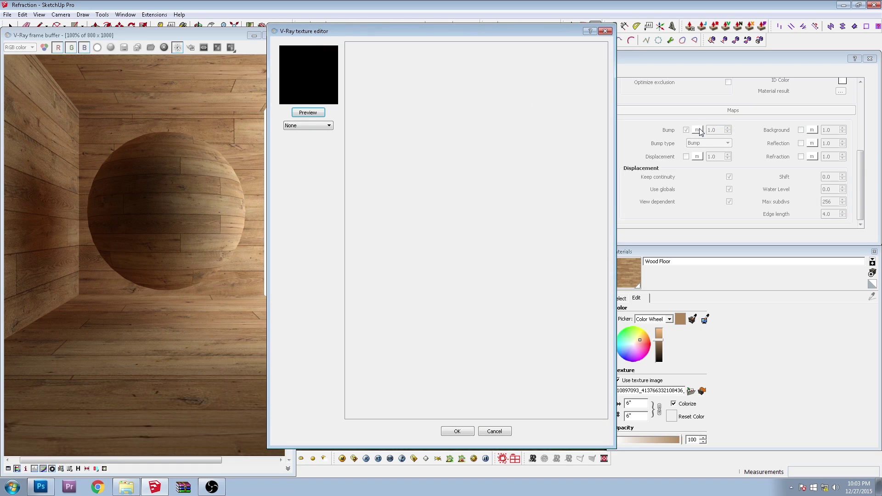
left_click(307, 124)
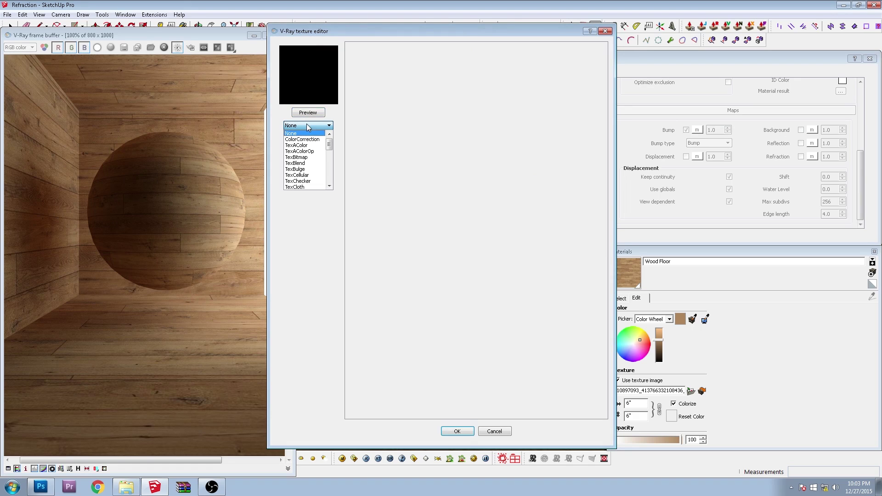
left_click(308, 159)
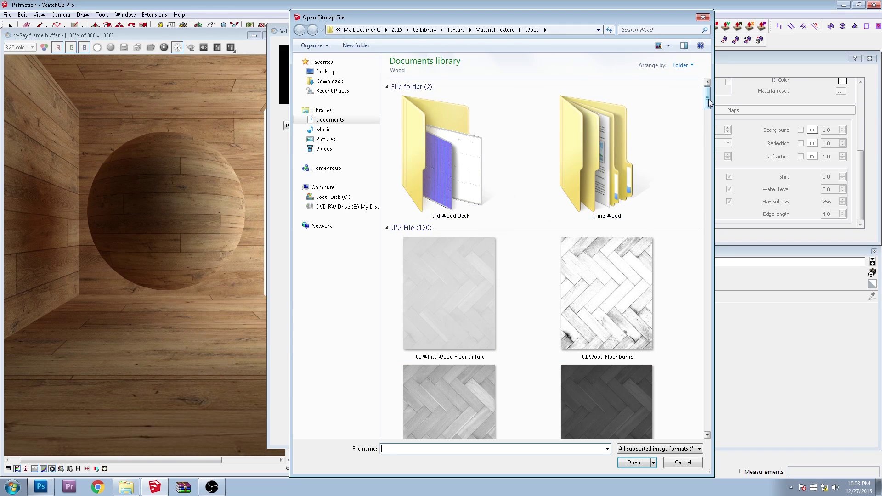
left_click_drag(709, 102, 707, 222)
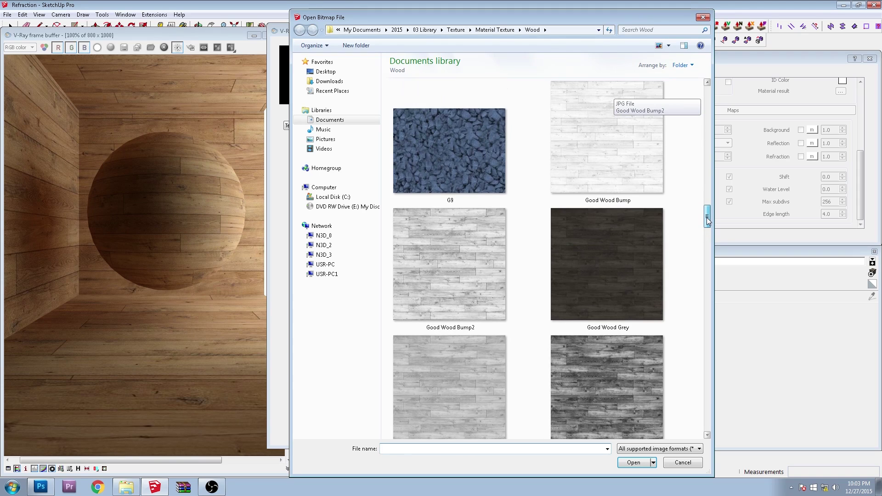
left_click(476, 243)
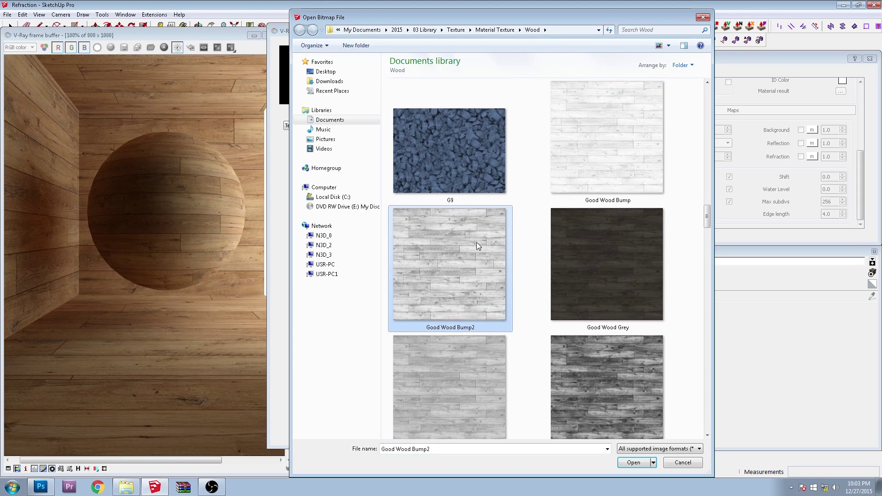
left_click(634, 463)
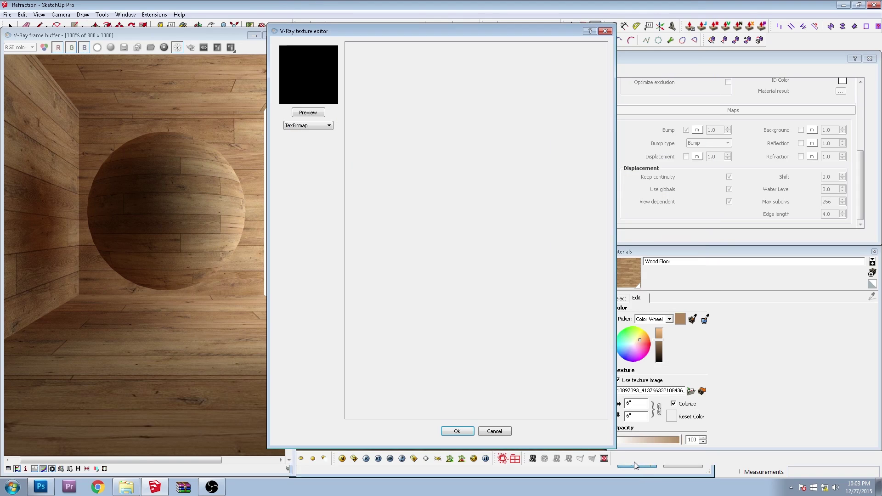
left_click(467, 435)
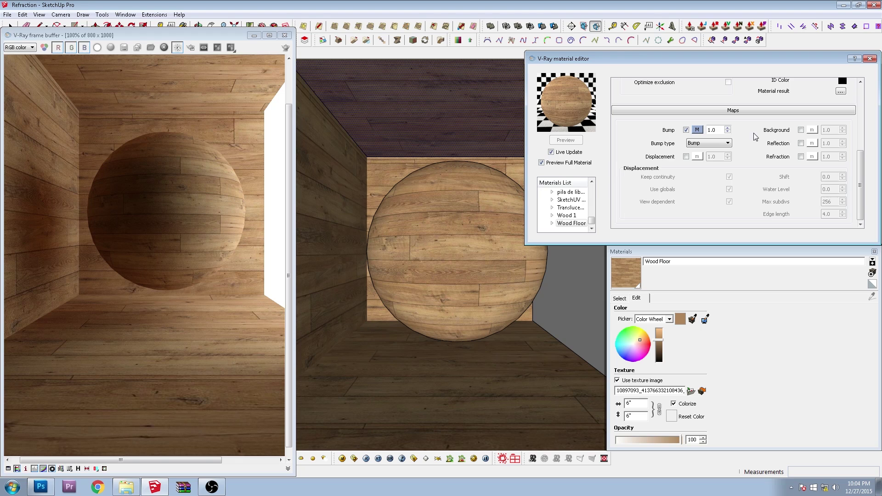
Render the bumped sphere, lower the bump amount to 0.01, and refresh the preview with Live Update off.
left_click(286, 48)
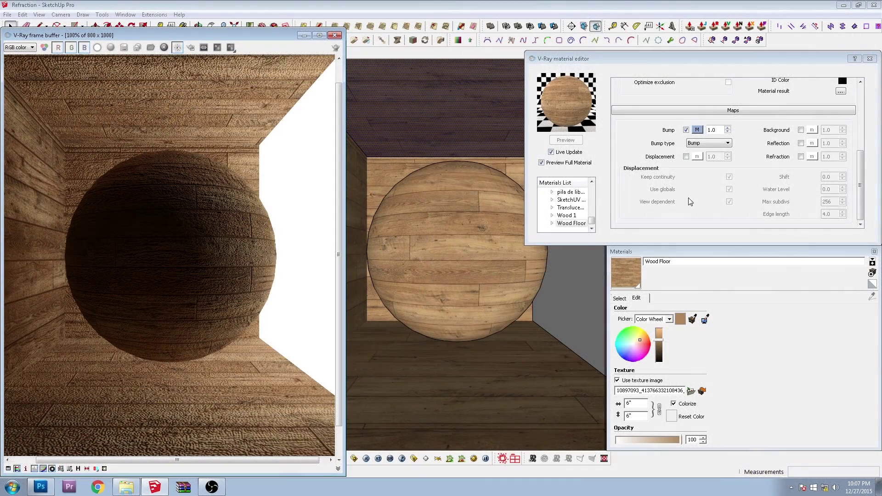
double_click(718, 130)
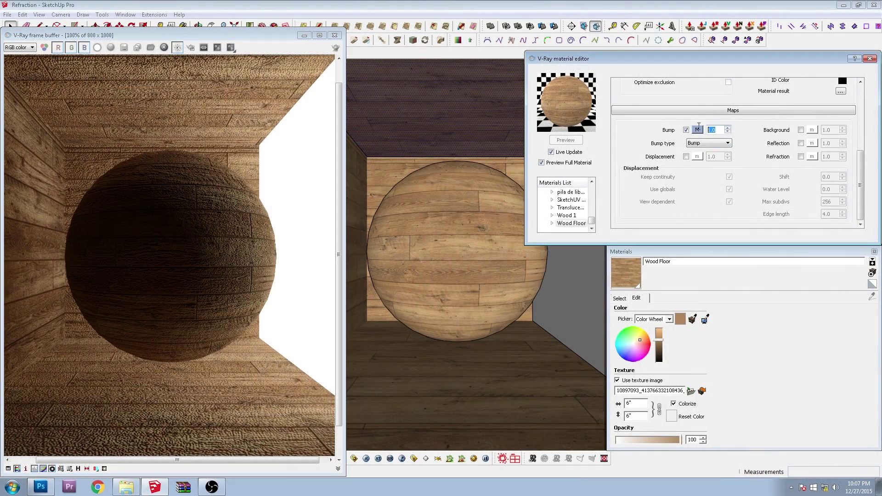
type(".0")
key("Return")
left_click(551, 152)
left_click(568, 142)
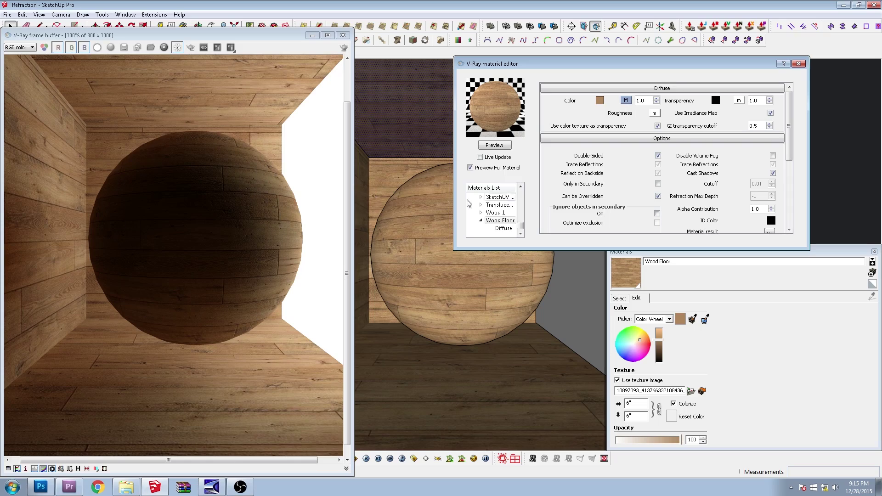
Add a Reflection layer to the Wood Floor material from the Materials List.
left_click(484, 222)
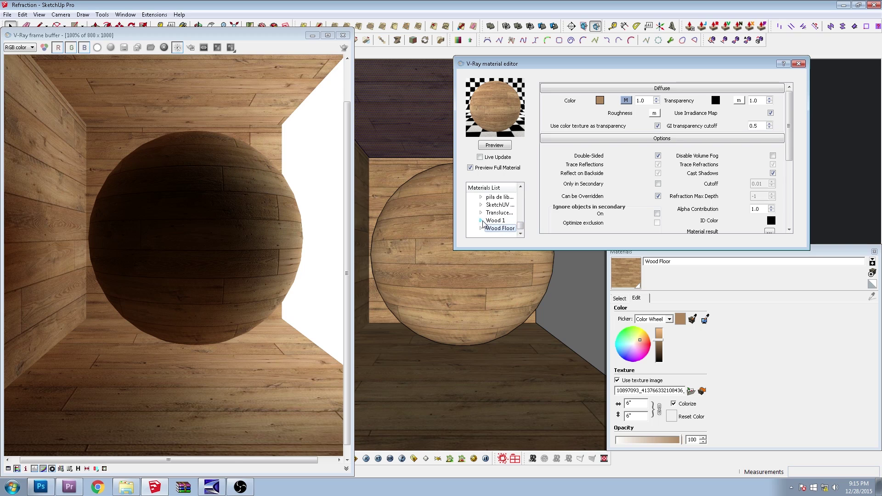
left_click(500, 229)
right_click(503, 230)
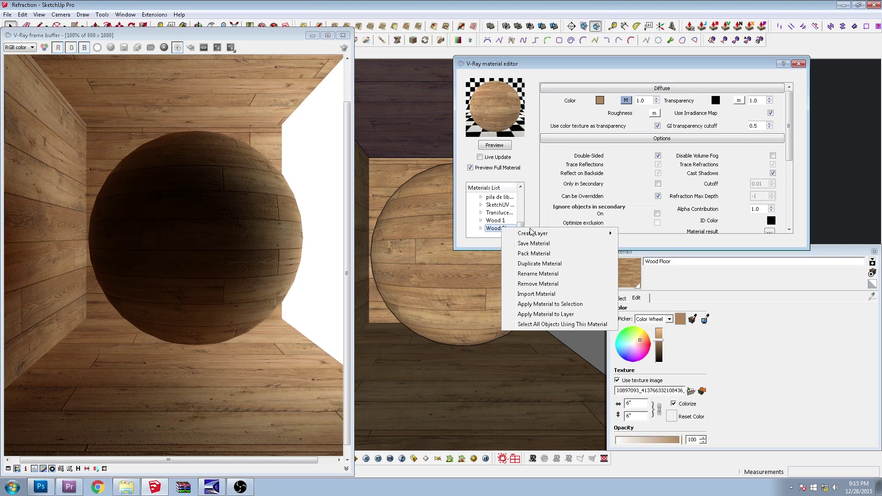
mouse_move(562, 236)
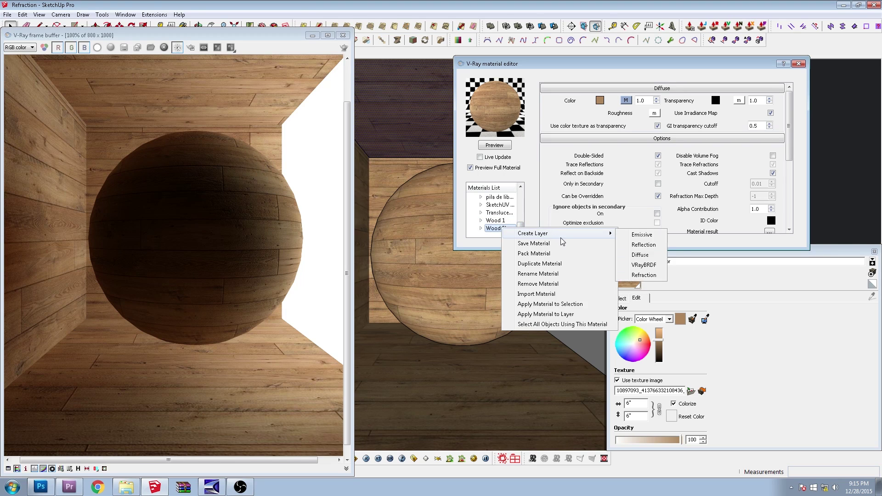
left_click(642, 246)
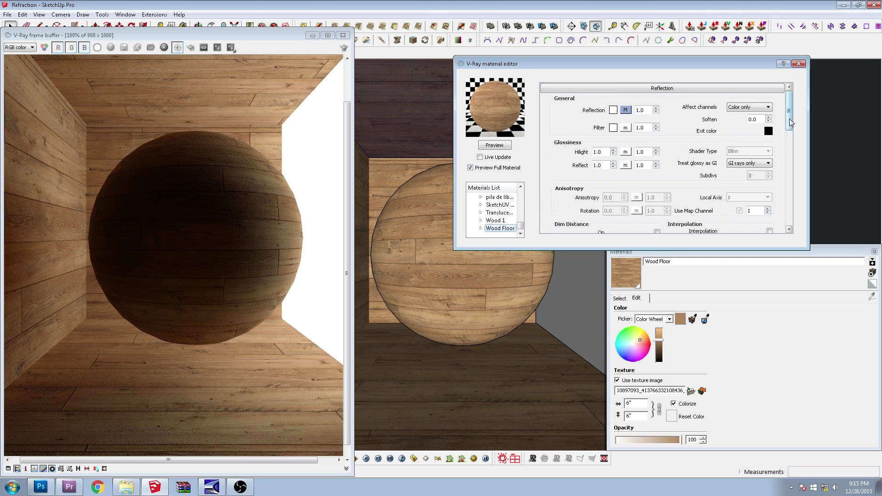
Check the reflection's TexFresnel map, refresh the preview, and render the glossy sphere.
mouse_move(791, 121)
left_mouse_down()
mouse_move(795, 146)
mouse_move(788, 108)
left_mouse_up()
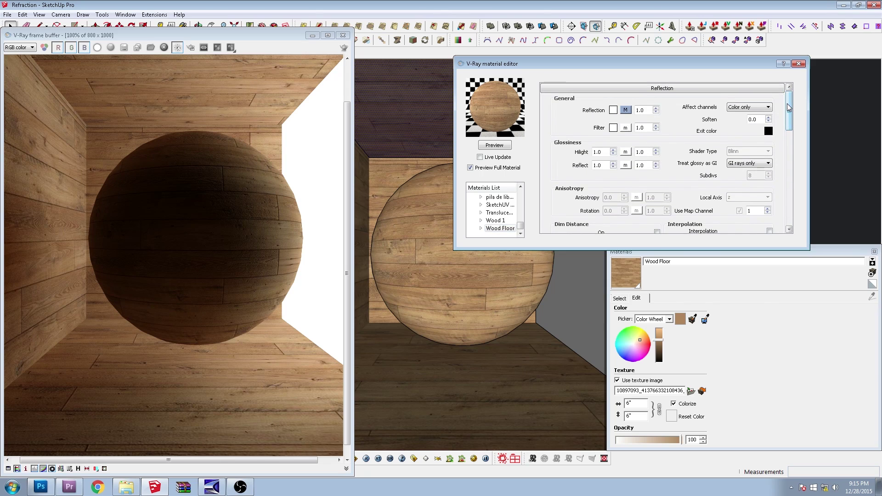
left_click(628, 111)
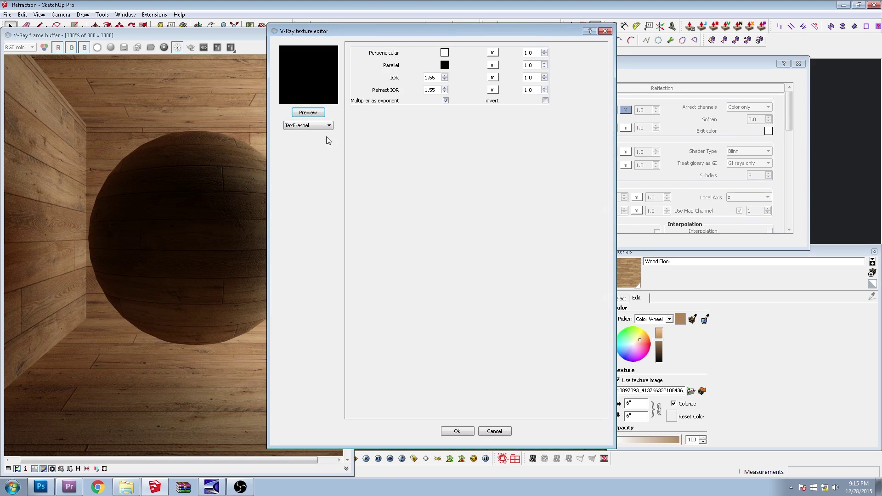
left_click(484, 430)
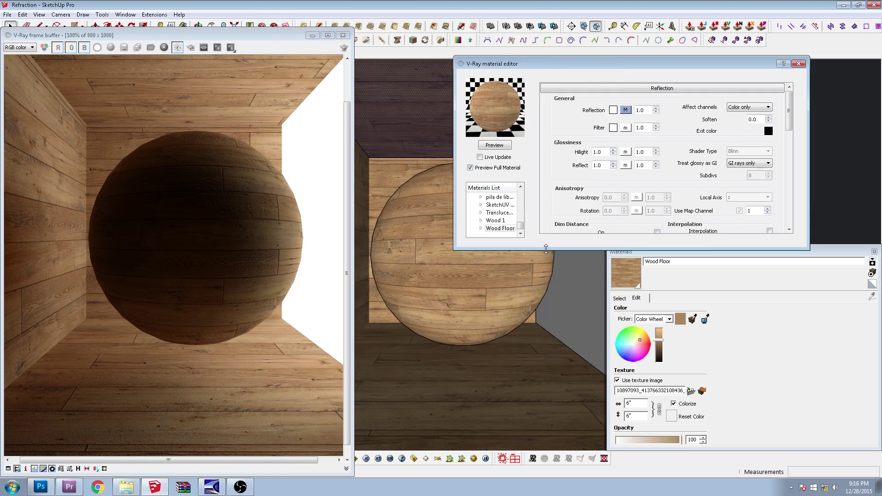
left_click(495, 146)
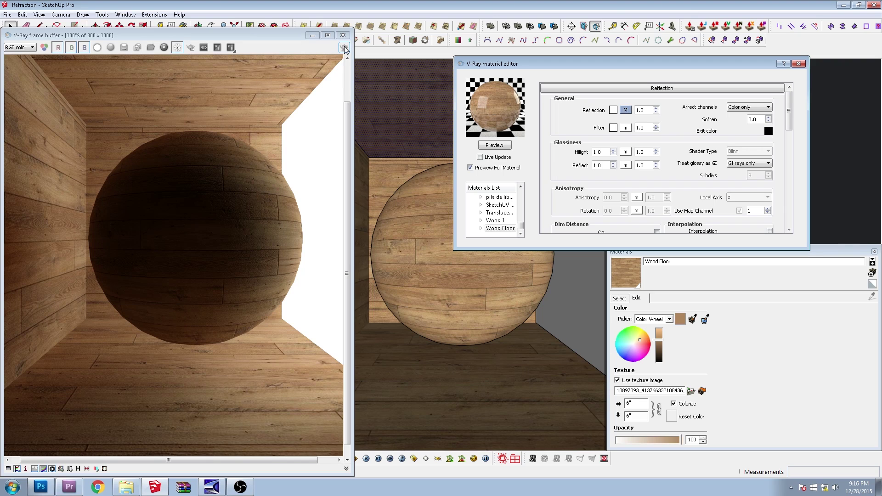
left_click(345, 49)
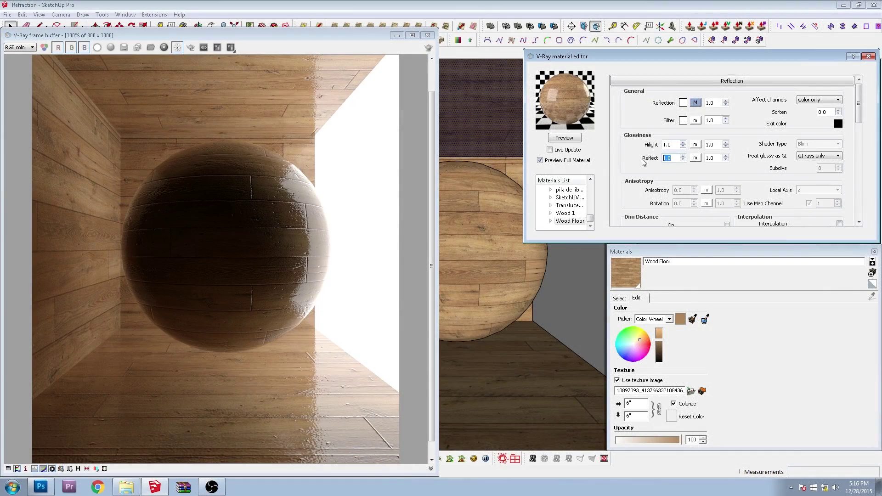
Set reflection glossiness to 0.7 and Fresnel IOR to 2.55, then preview and re-render.
type(".7")
left_click(569, 139)
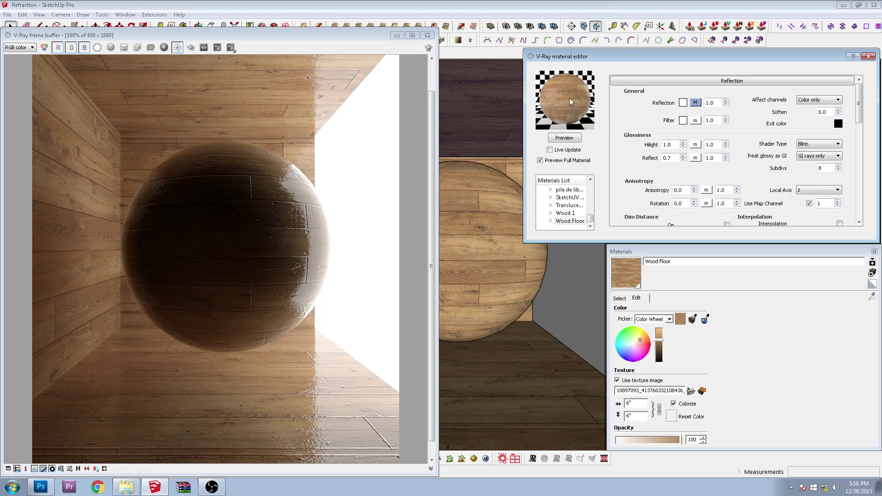
left_click(695, 102)
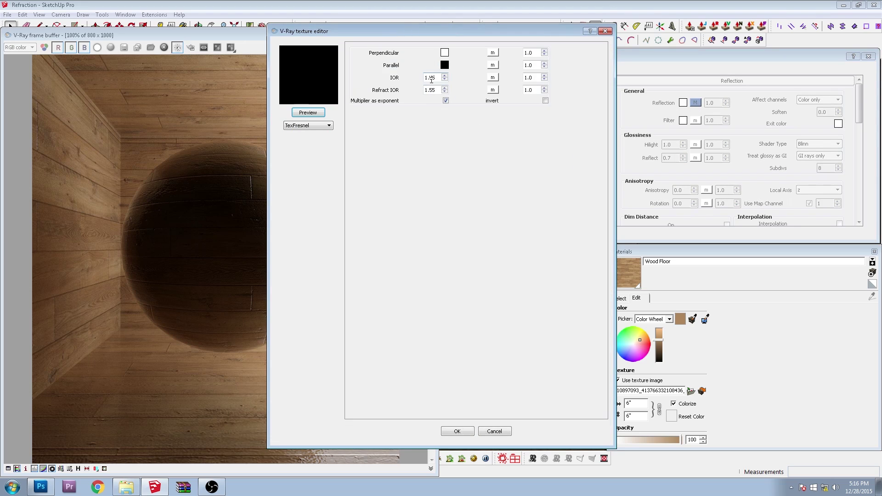
left_click(427, 78)
key("Delete")
type("2")
left_click(471, 431)
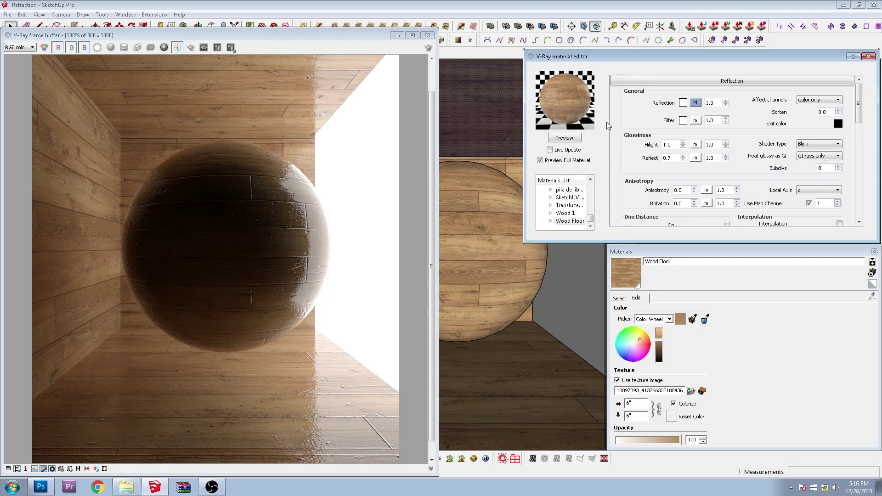
left_click(572, 138)
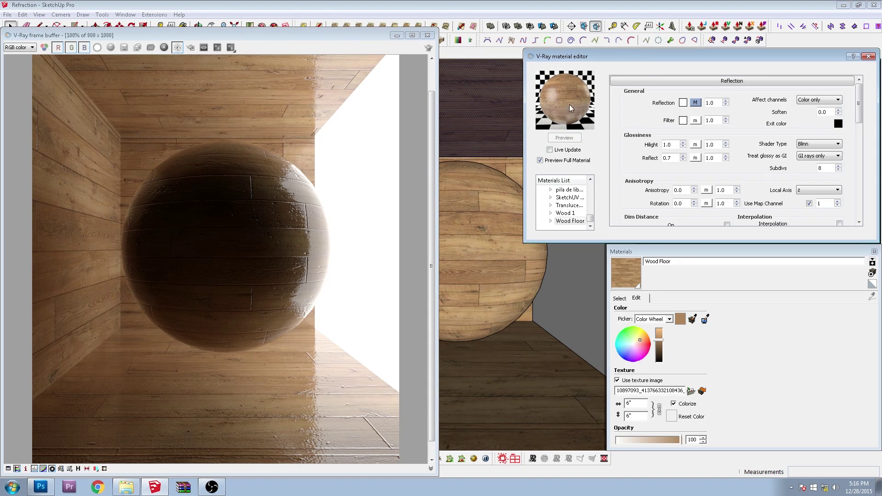
left_click(429, 49)
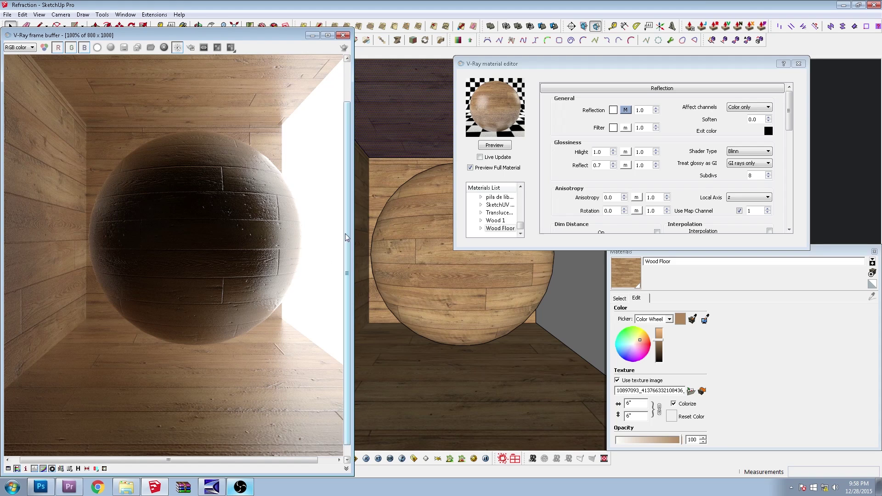
Map reflection glossiness with a TexBitmap of Good Wood ref2.jpg and refresh the preview.
left_click(625, 166)
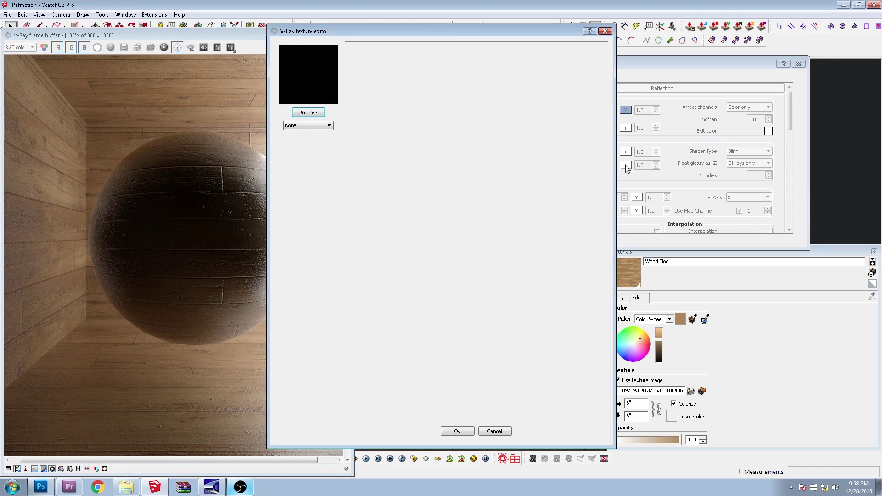
left_click(324, 126)
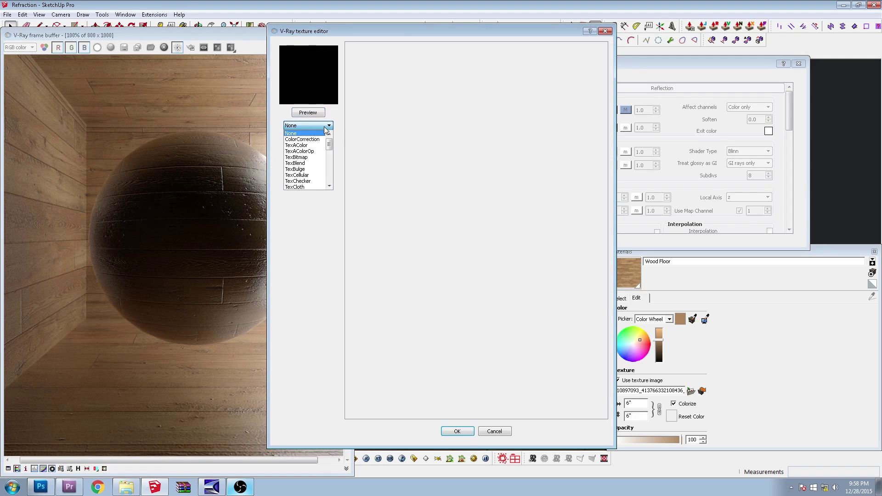
left_click(309, 158)
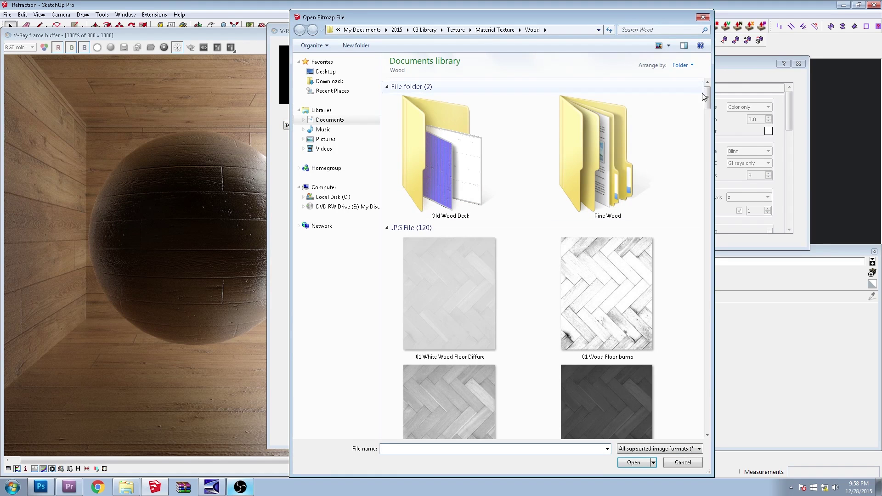
left_click_drag(704, 97, 710, 222)
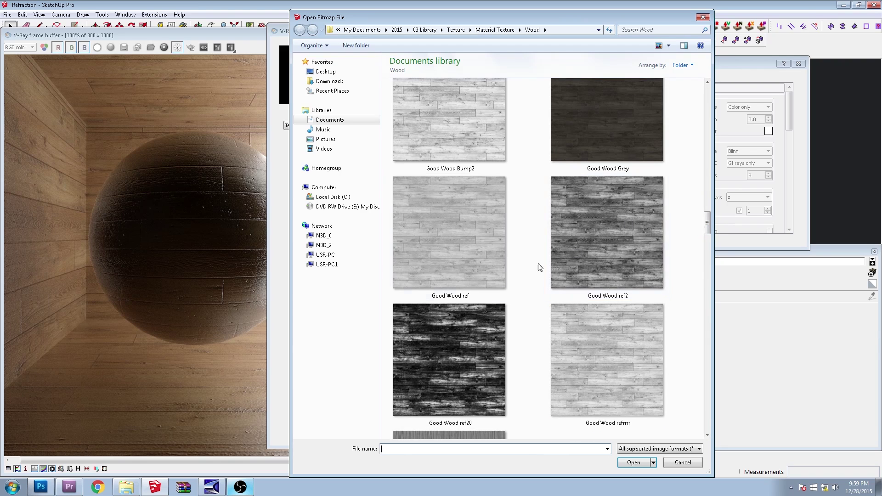
double_click(602, 241)
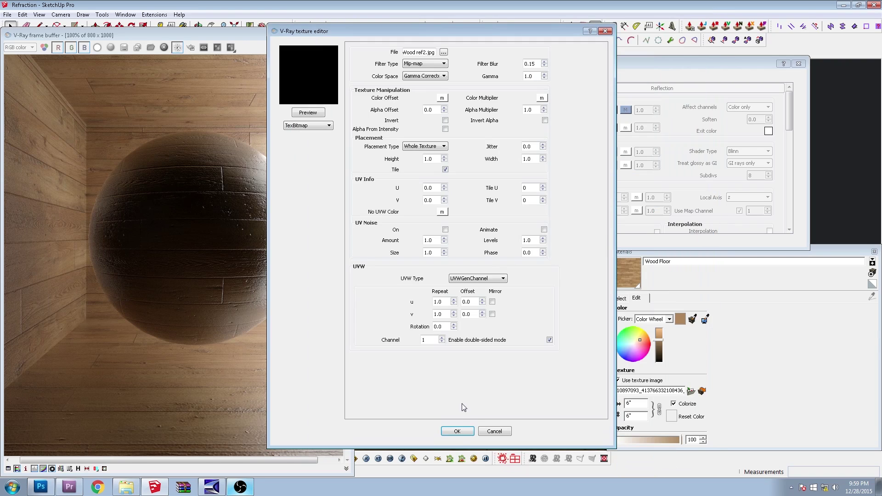
left_click(457, 431)
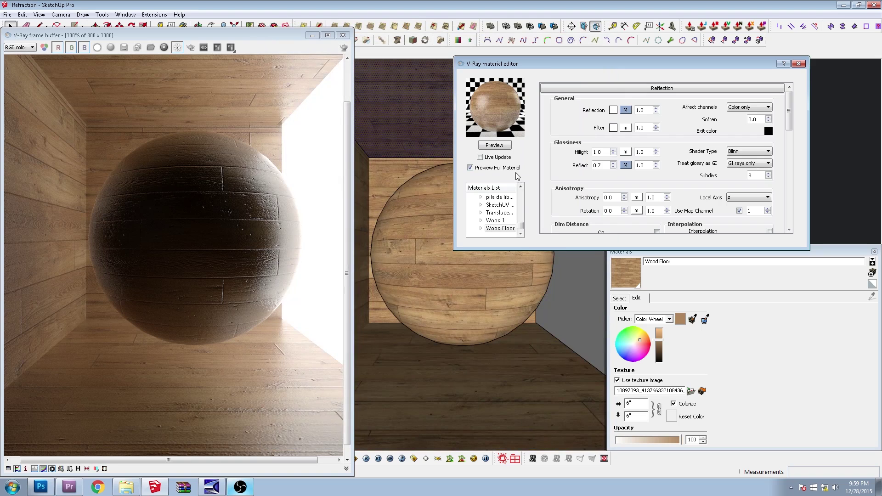
left_click(504, 147)
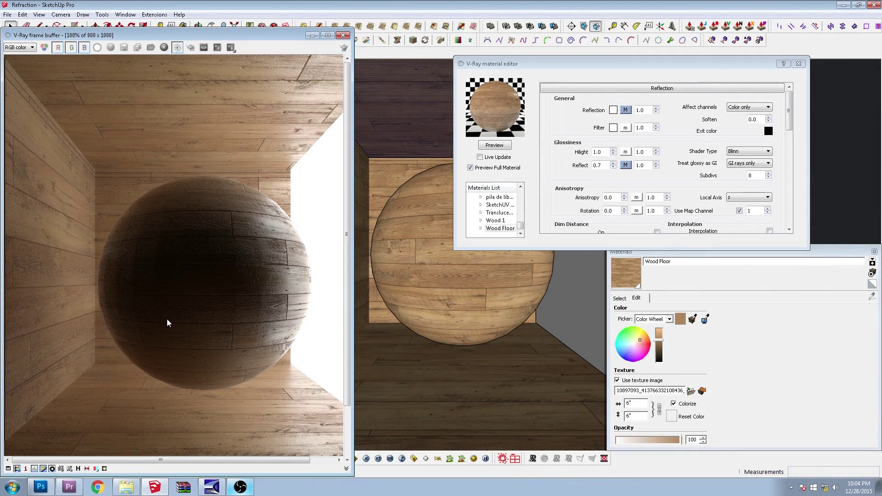
left_click(626, 165)
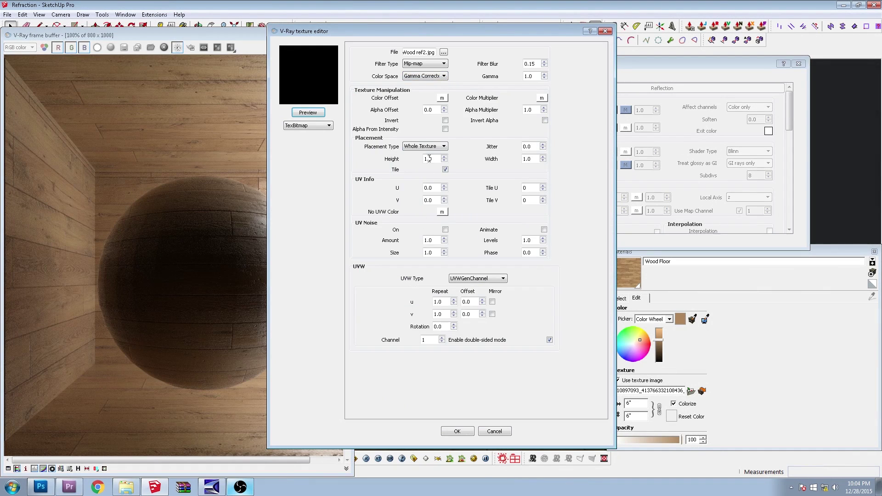
Swap the glossiness bitmap file to Good Wood ref20, refresh the preview, and render again.
left_click(444, 53)
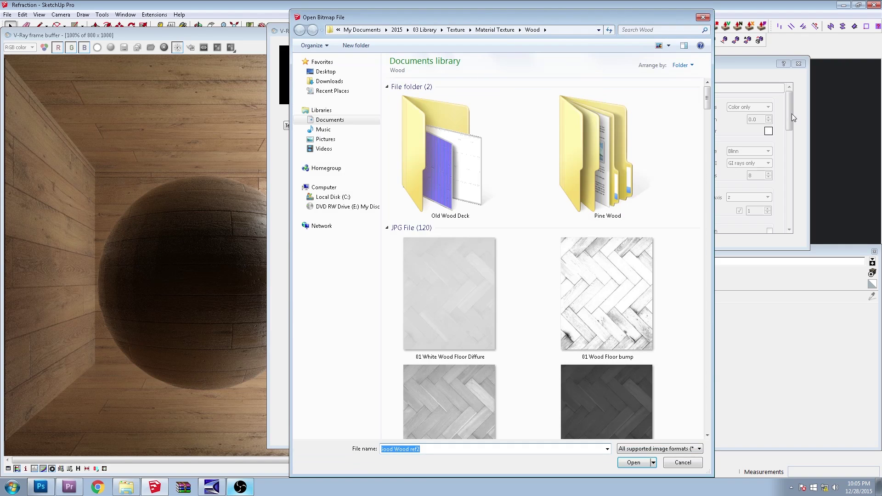
left_click_drag(708, 106, 698, 230)
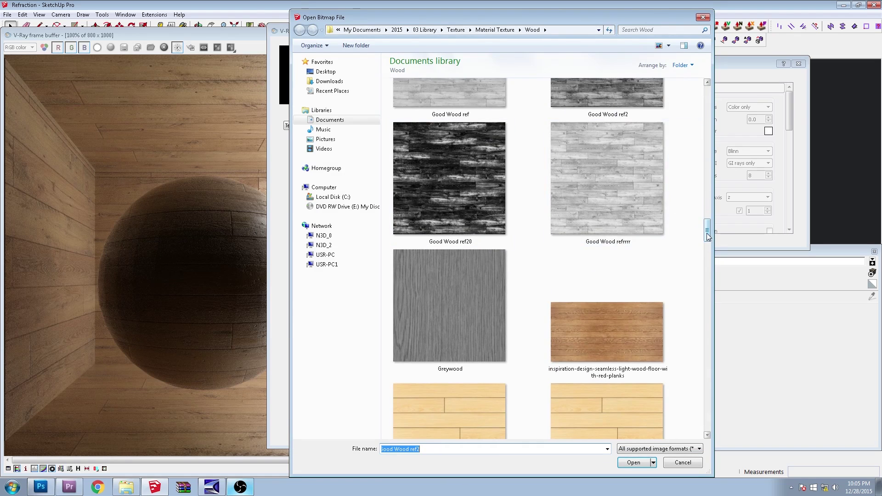
scroll(621, 188, "up", 3)
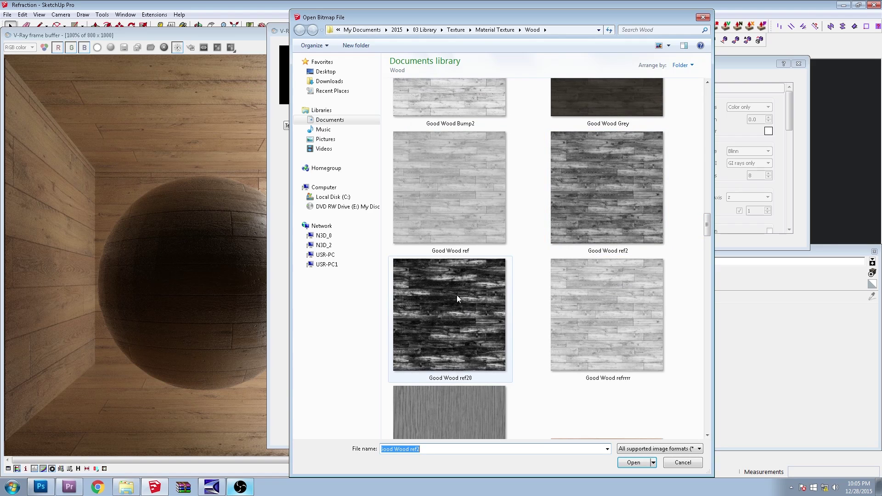
left_click(459, 298)
left_click(633, 462)
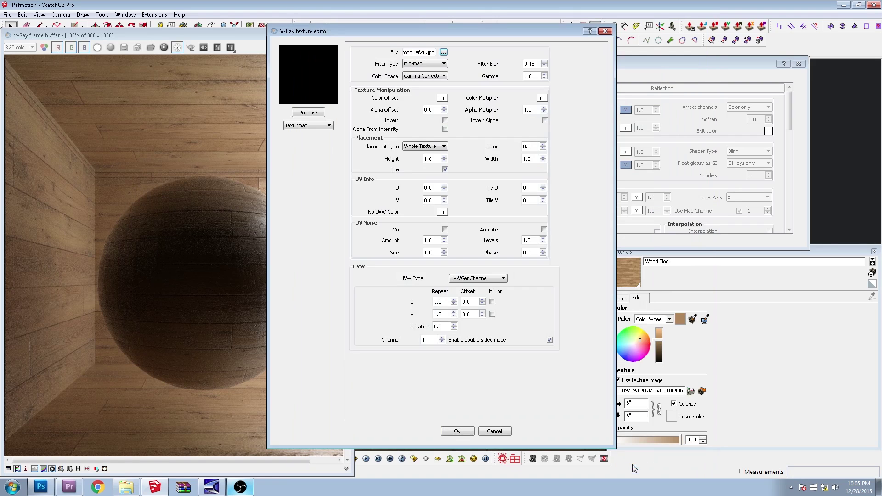
left_click(456, 431)
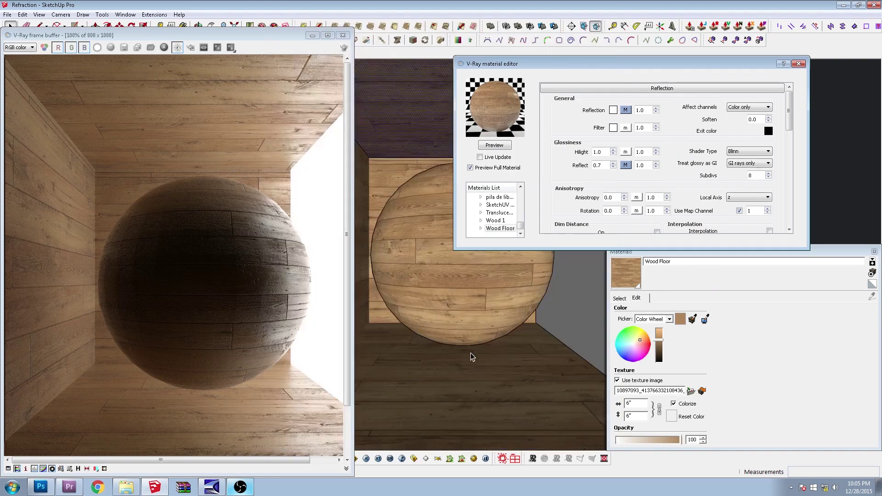
left_click(494, 146)
left_click(344, 48)
left_click(344, 48)
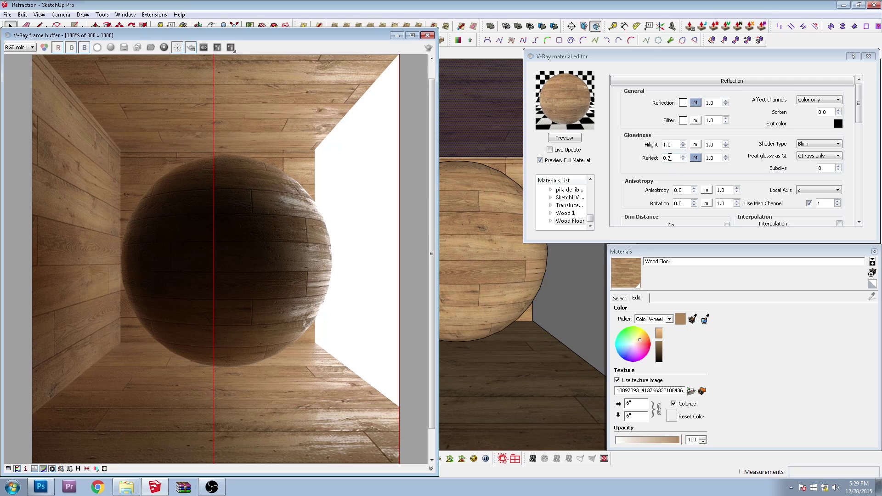
double_click(672, 157)
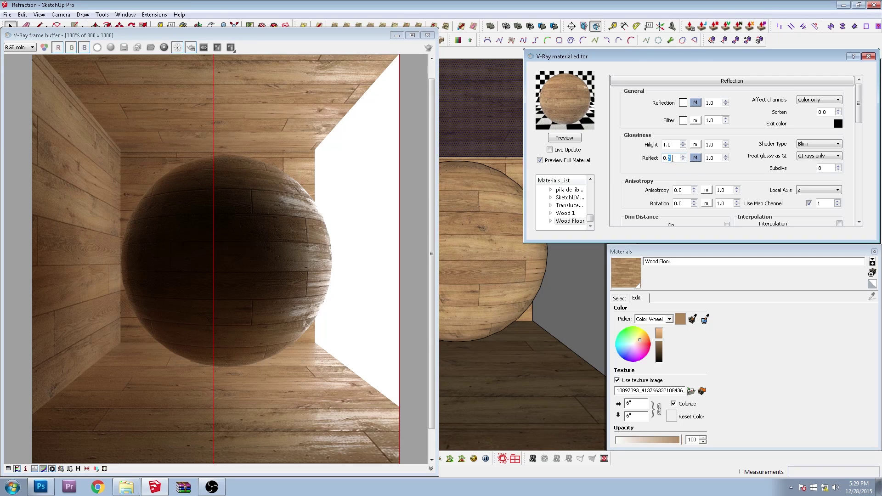
type("3")
left_click(565, 137)
double_click(677, 162)
type("7")
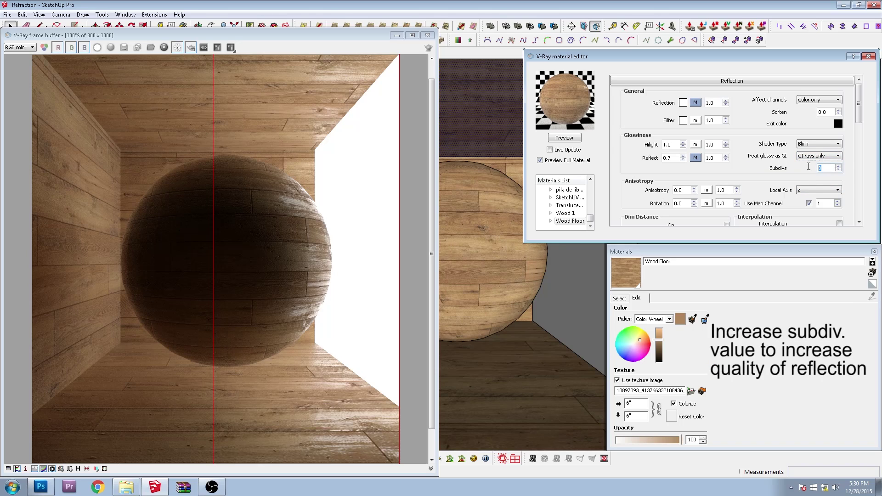
type("22")
type("48")
type("8")
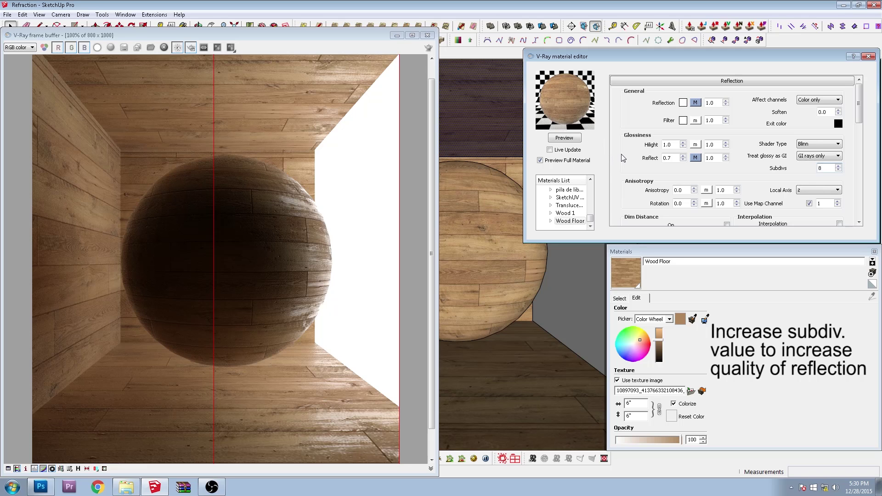